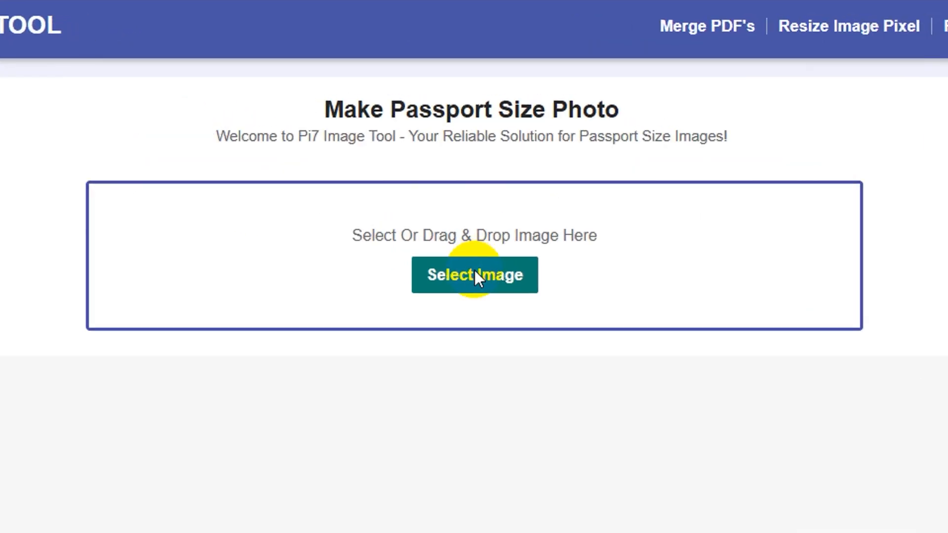
Step: Upload the woman's portrait photo from the computer into the passport size photo maker
left_click(474, 276)
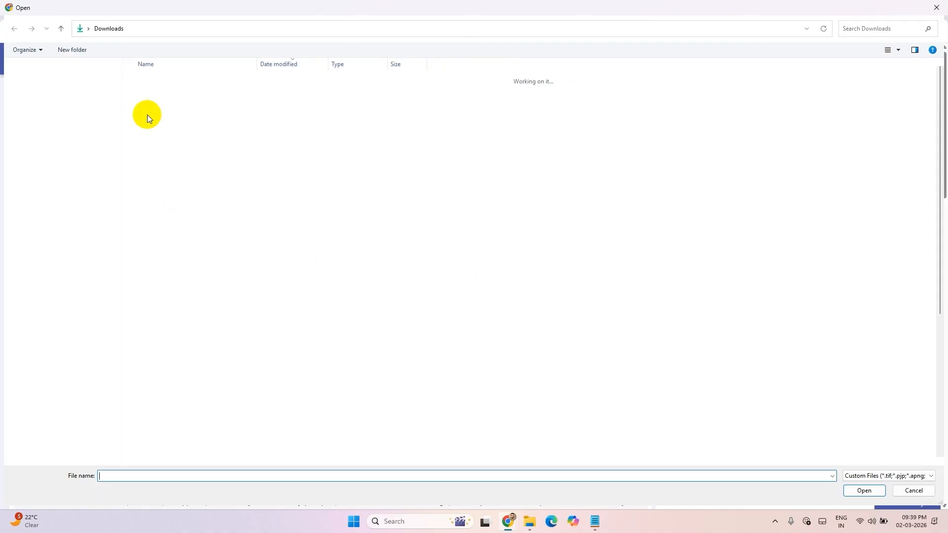
left_click(72, 129)
double_click(158, 107)
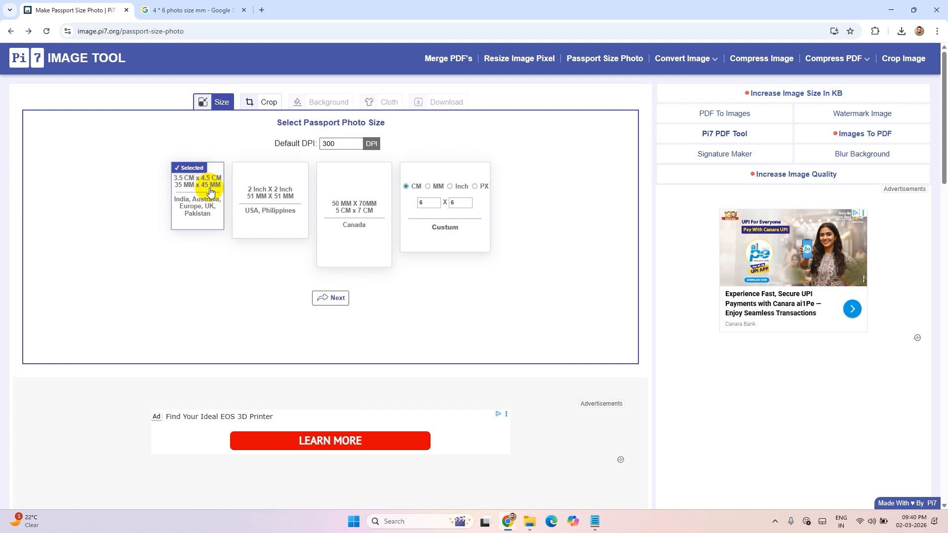
Step: Compare the available passport photo sizes, select 3.5 CM x 4.5 CM (35 MM x 45 MM), and continue to cropping
left_click(266, 205)
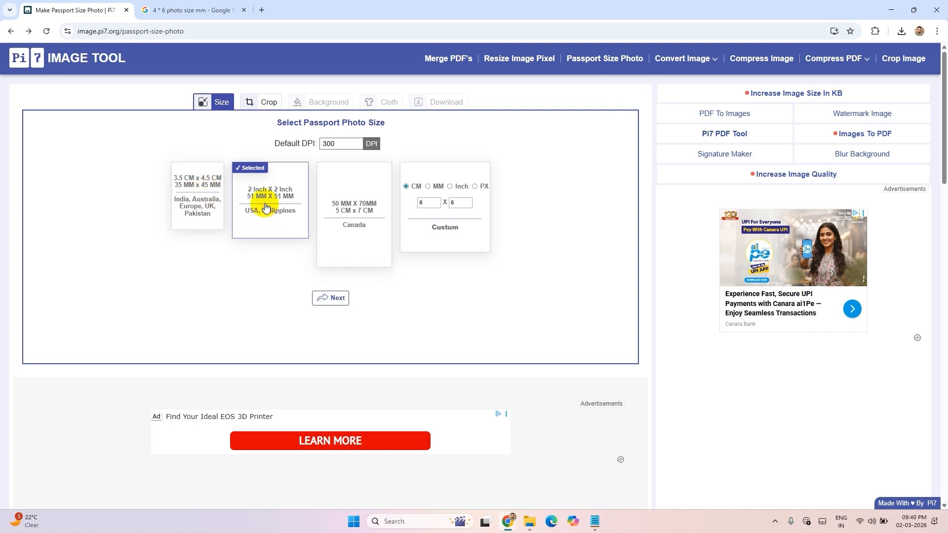
left_click(330, 232)
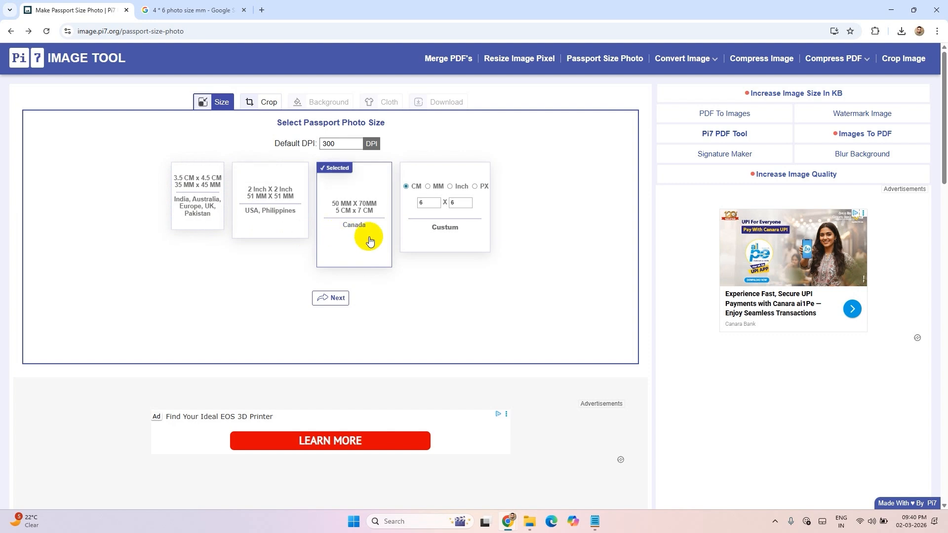
left_click(441, 232)
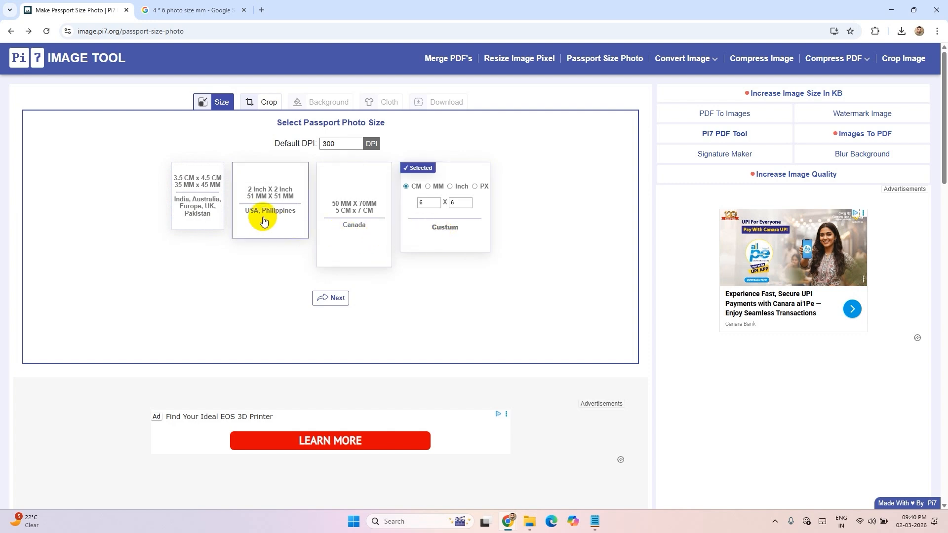
left_click(193, 192)
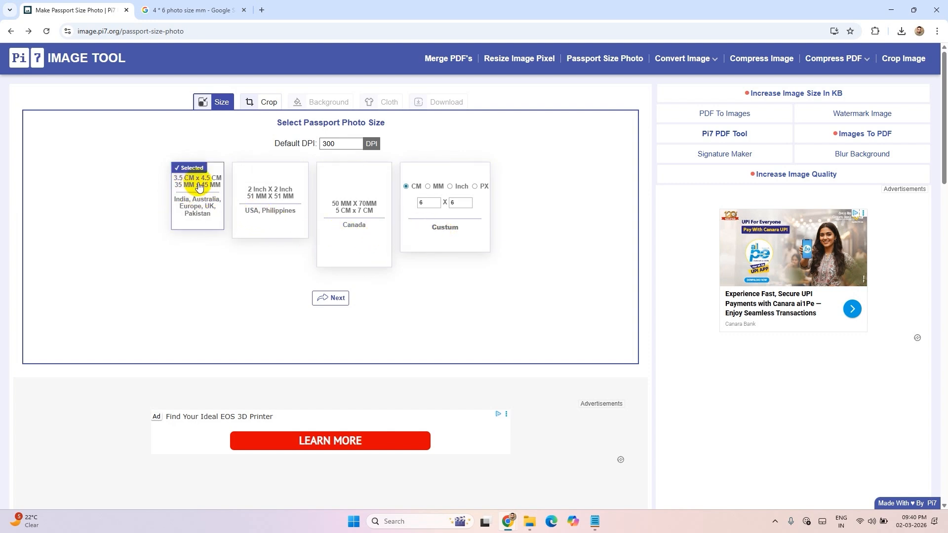
left_click(336, 301)
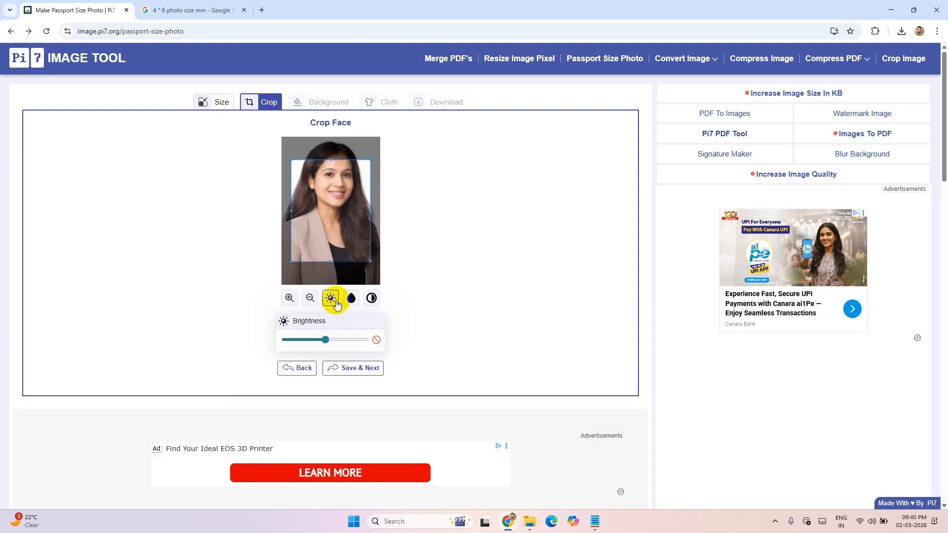
Step: Frame the head and shoulders with the crop area, look through the brightness and contrast adjustments, and save the crop
left_click_drag(347, 257, 344, 223)
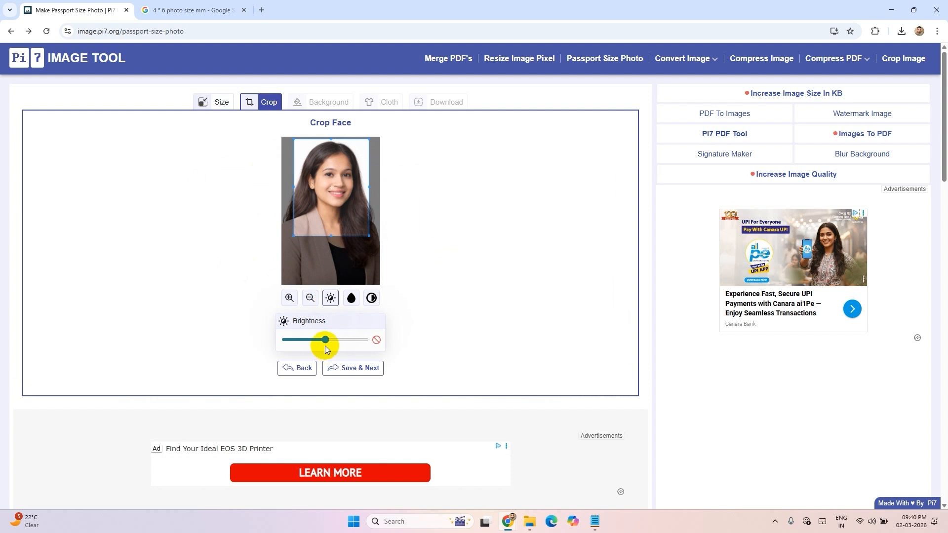
left_click_drag(325, 339, 308, 340)
left_click(350, 298)
left_click(371, 298)
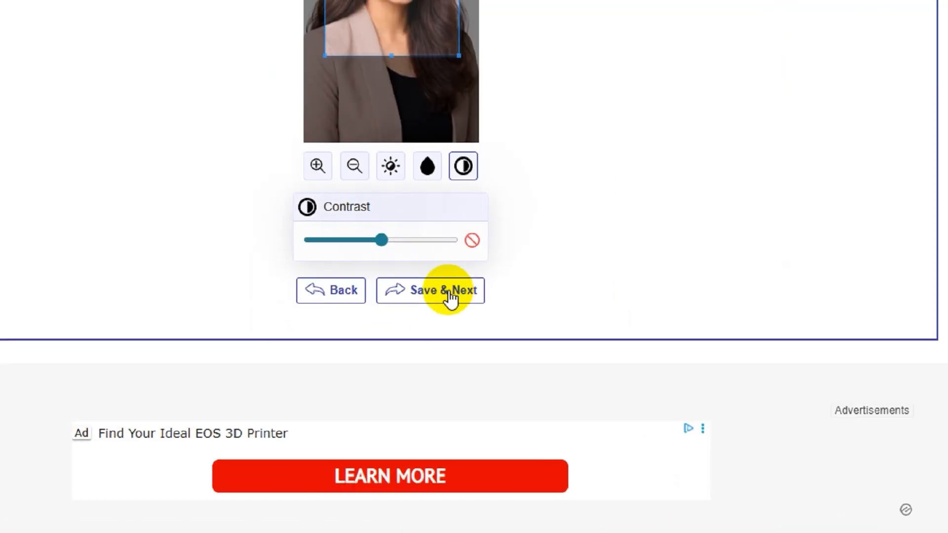
left_click(366, 369)
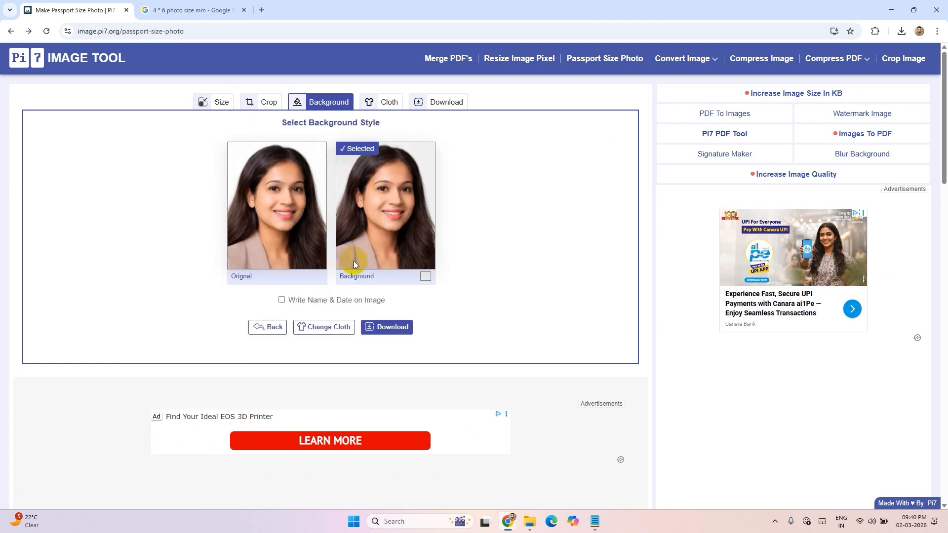
Step: Choose the replaced-background version instead of the original and set its background colour to light red
left_click(275, 193)
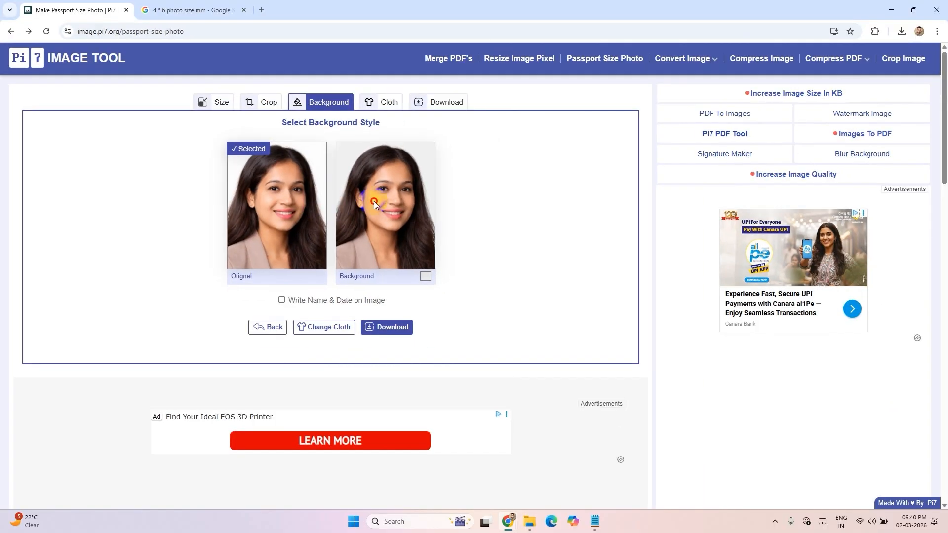
left_click(650, 249)
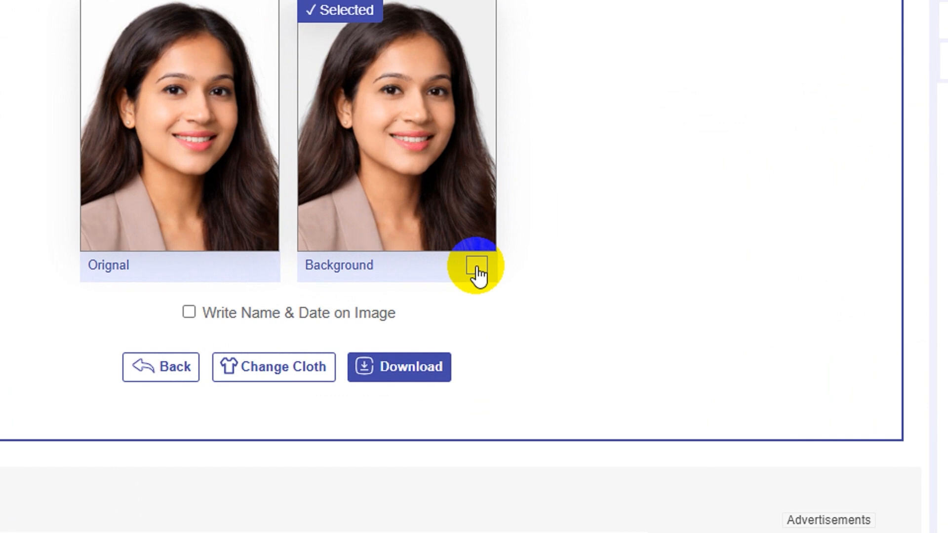
left_click(425, 276)
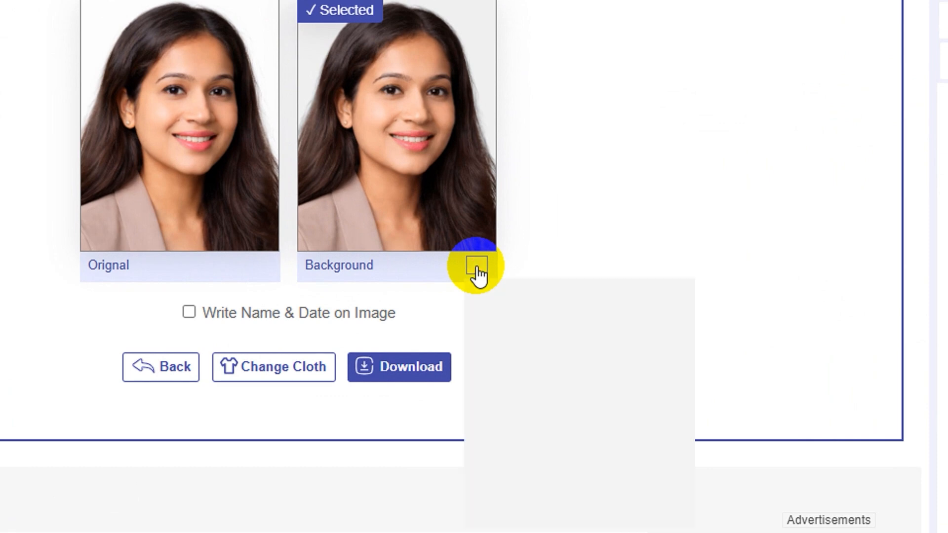
left_click_drag(536, 317, 641, 295)
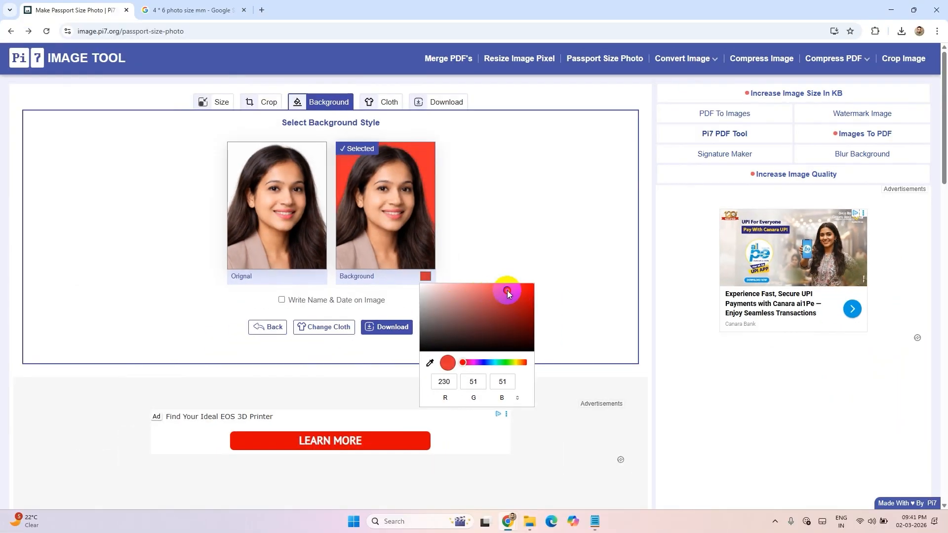
mouse_move(507, 291)
left_mouse_down()
mouse_move(480, 291)
mouse_move(490, 285)
left_mouse_up()
left_click(526, 212)
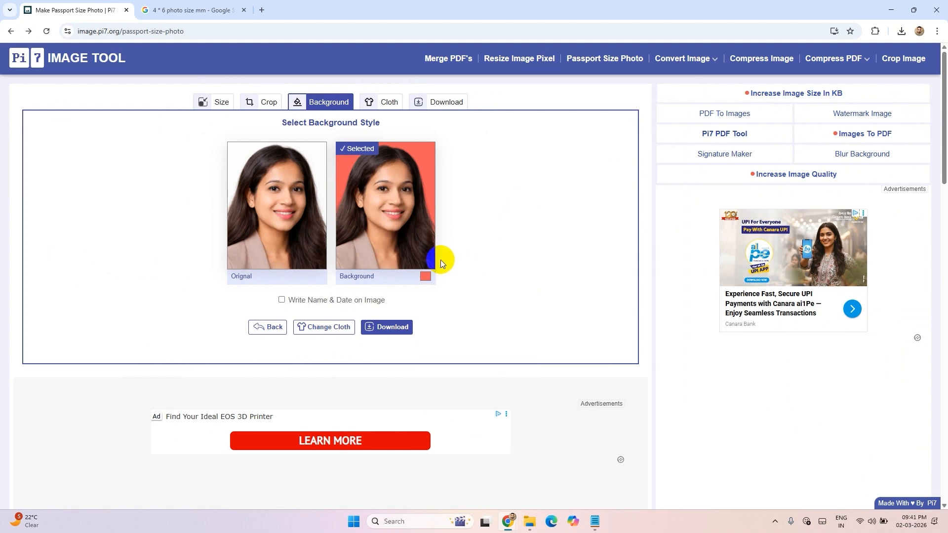
Step: Try writing the person's name and the date 02/02/2026 on the image
left_click(289, 301)
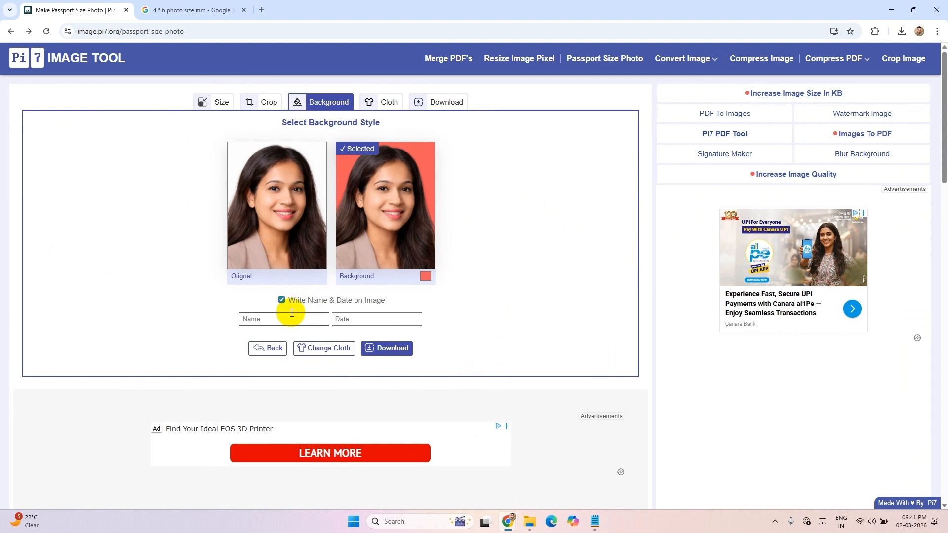
left_click(293, 319)
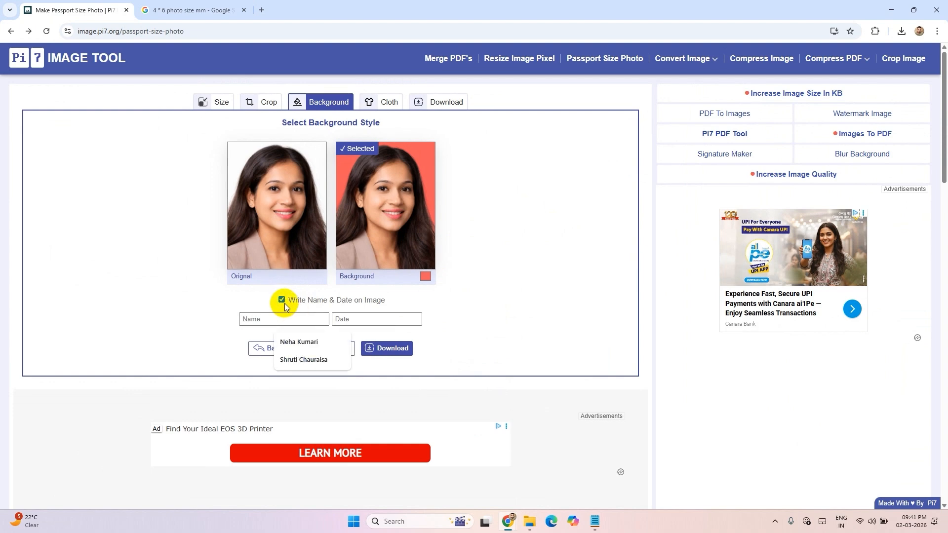
left_click(283, 300)
left_click(282, 300)
left_click(275, 318)
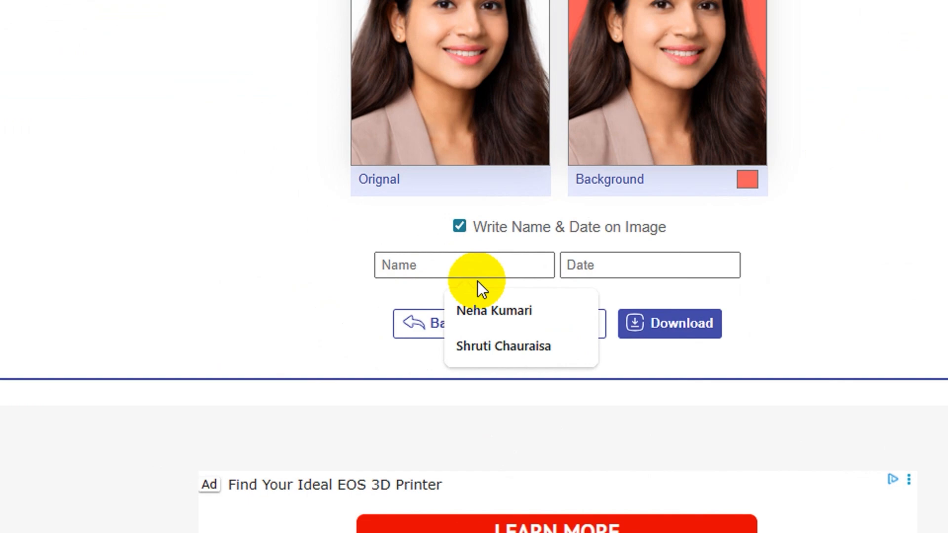
left_click(302, 341)
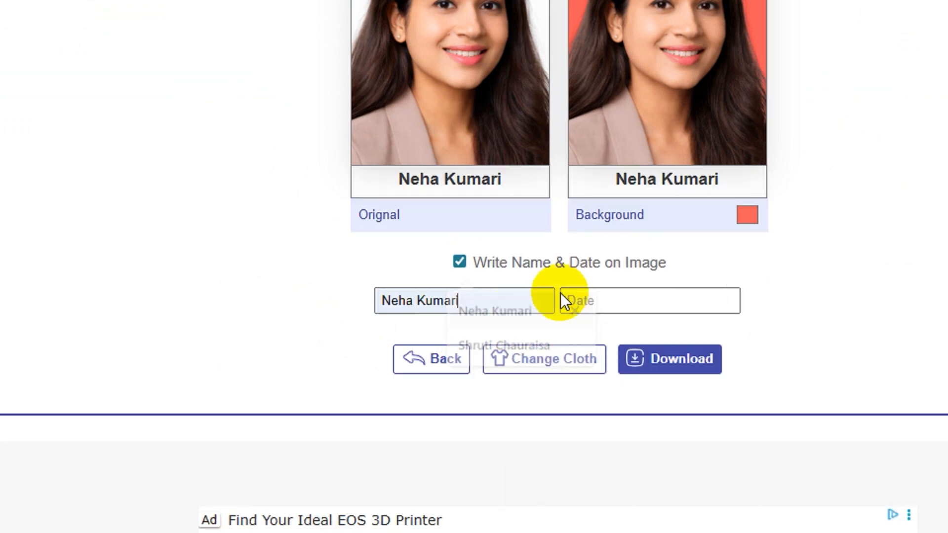
left_click(594, 295)
left_click(634, 346)
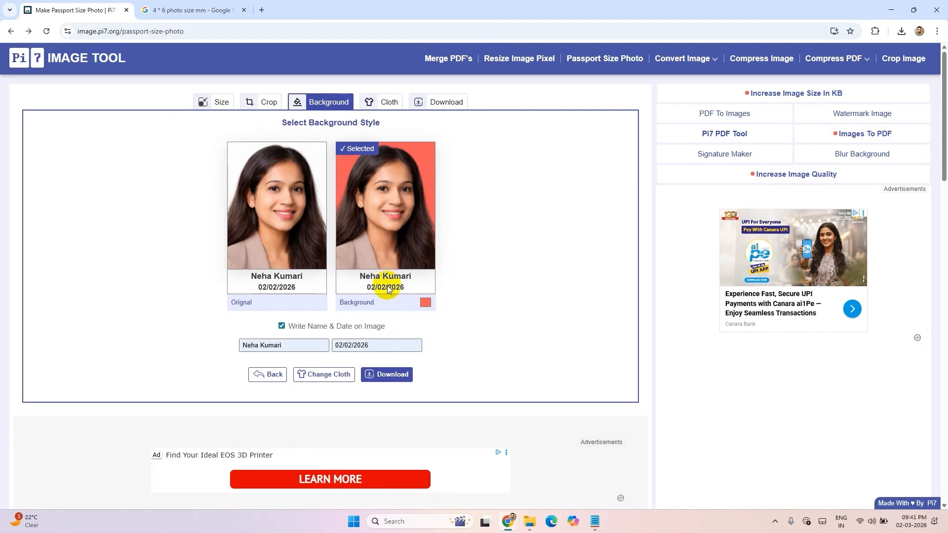
left_click(281, 326)
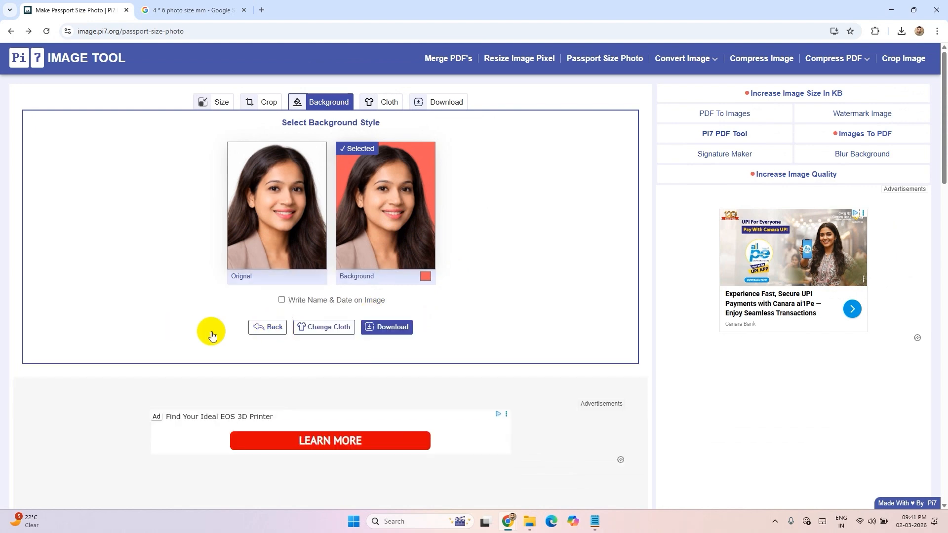
Step: Proceed to the download options, choose the A4 layout for the photo sheet, and download the sheet
left_click(393, 327)
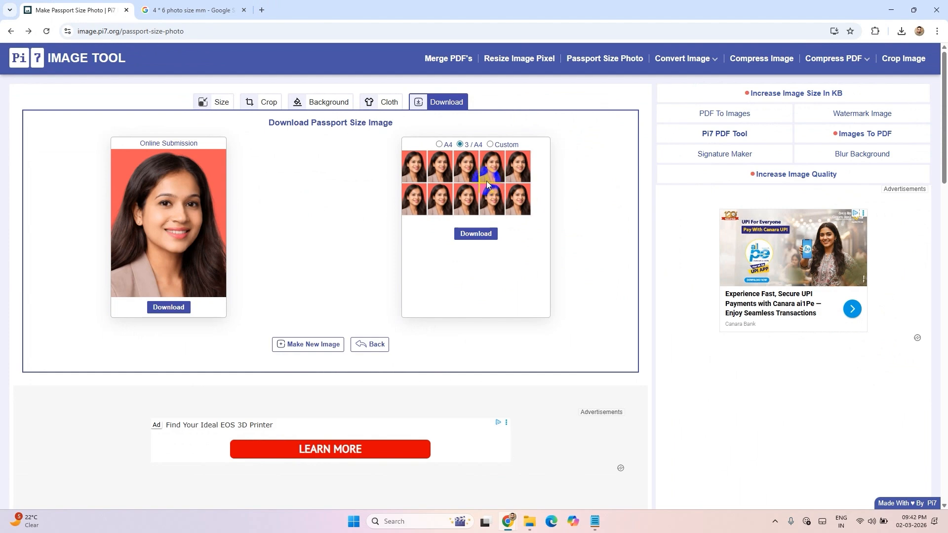
left_click(439, 145)
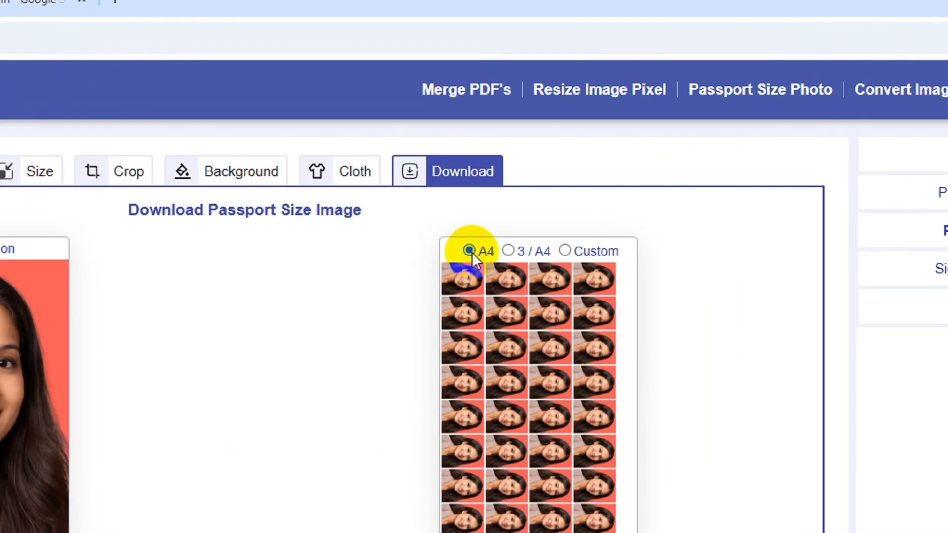
left_click(480, 308)
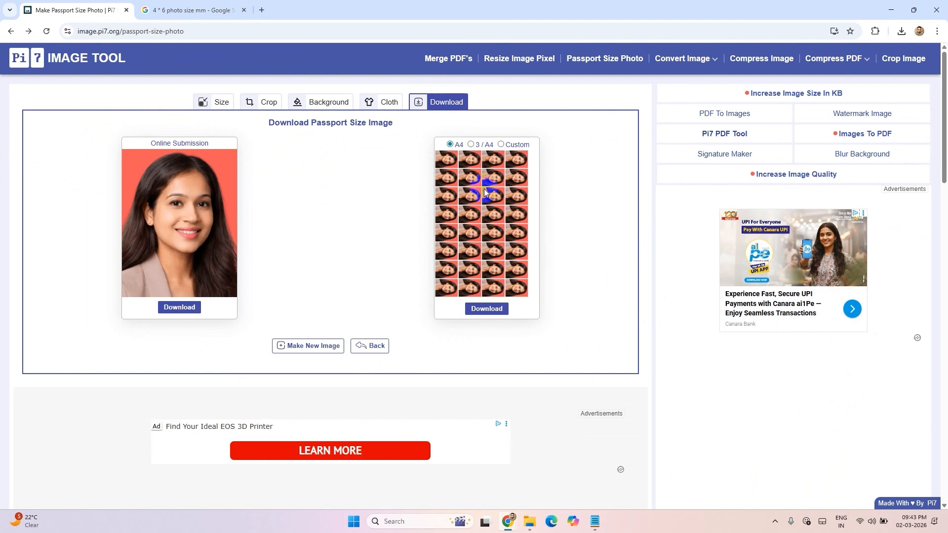
Step: Switch the photo sheet to a Custom size and enter 1 as the first digit of its width
left_click(501, 146)
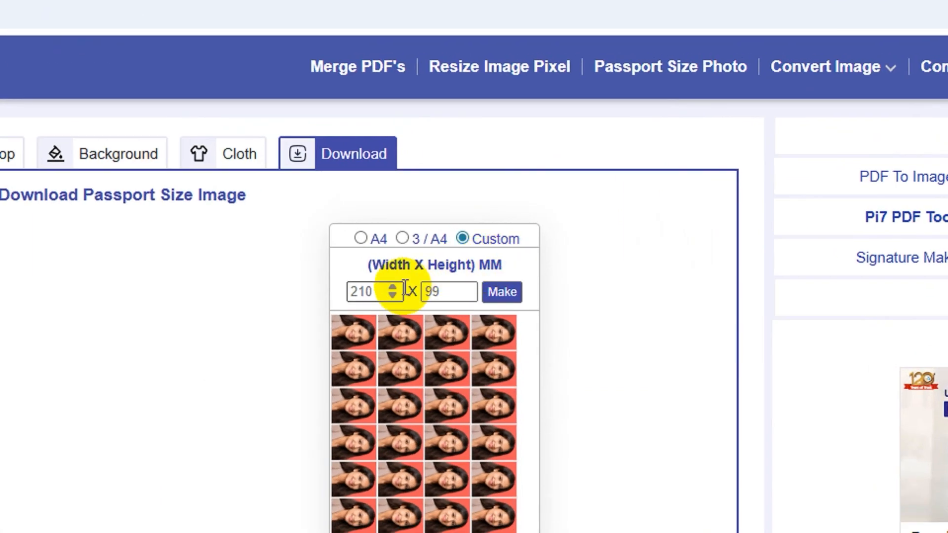
double_click(375, 291)
type("1")
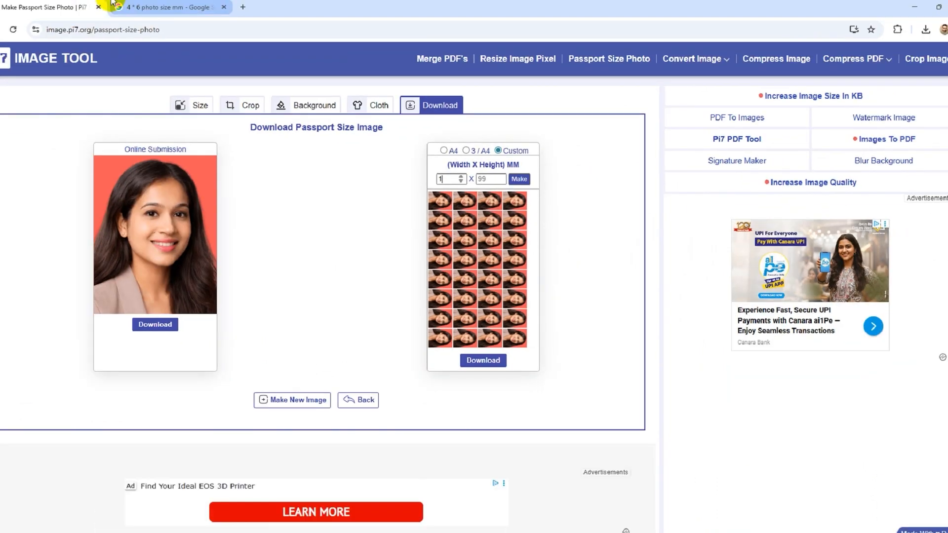
Step: Check the 4 x 6 photo size in millimetres in the open Google search results
left_click(192, 7)
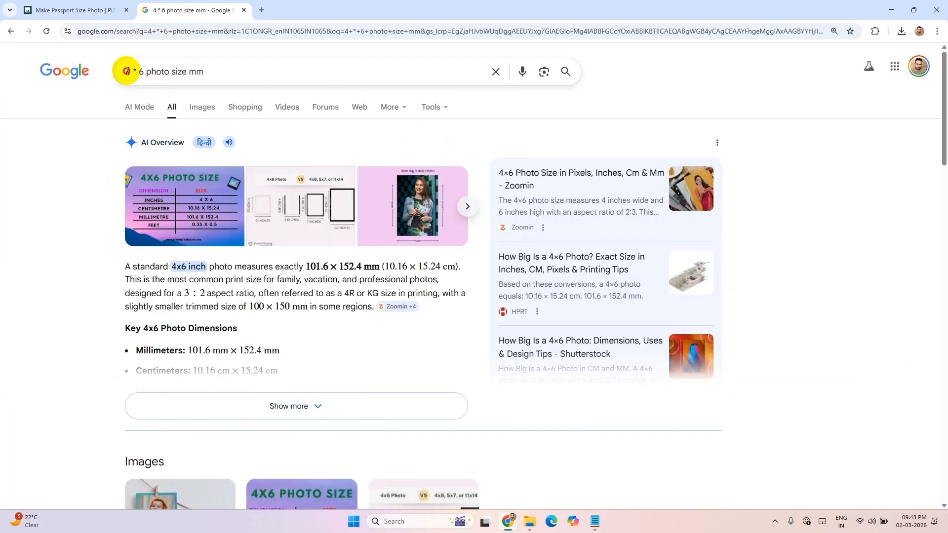
left_click_drag(123, 71, 247, 71)
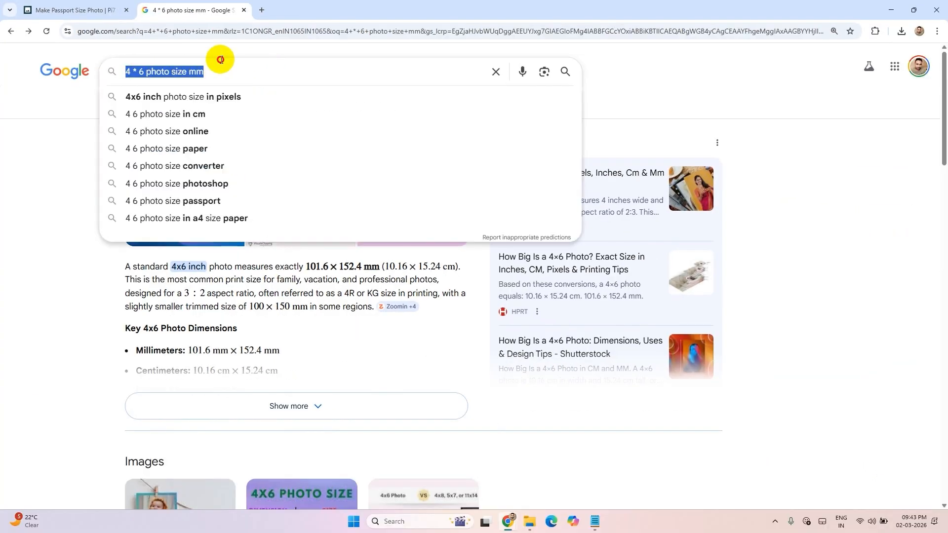
left_click(31, 86)
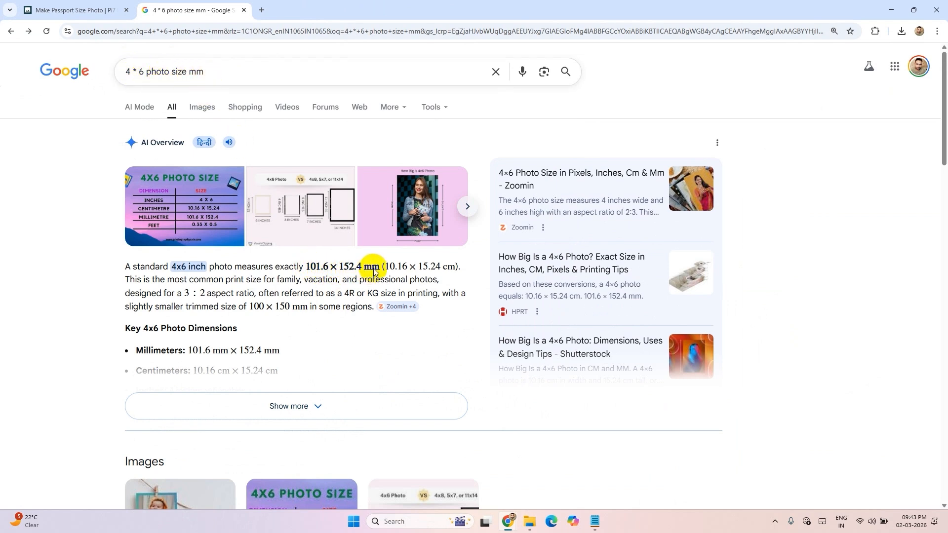
Step: Return to the passport photo maker, set the custom sheet size to 101.6 x 152.4 mm, and generate the sheet
left_click(74, 10)
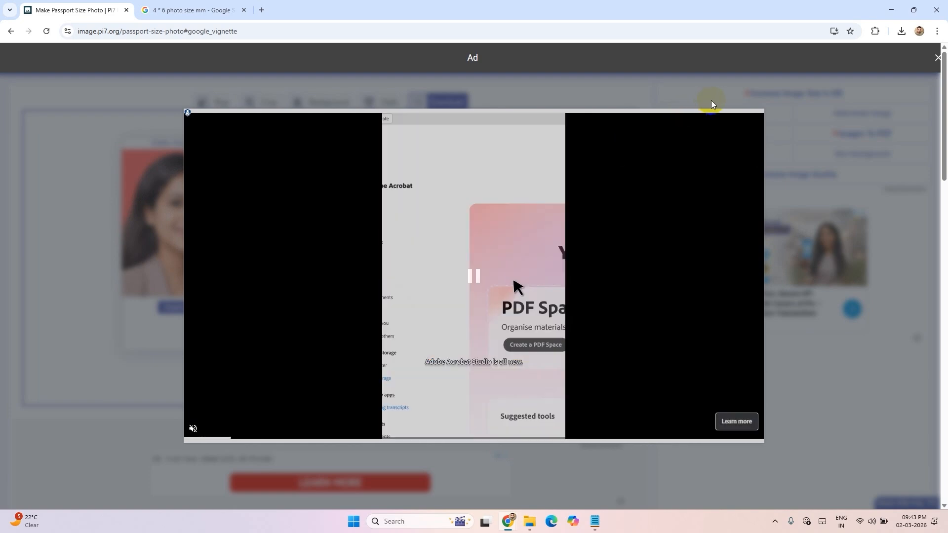
left_click(938, 62)
left_click(455, 171)
type("01.6")
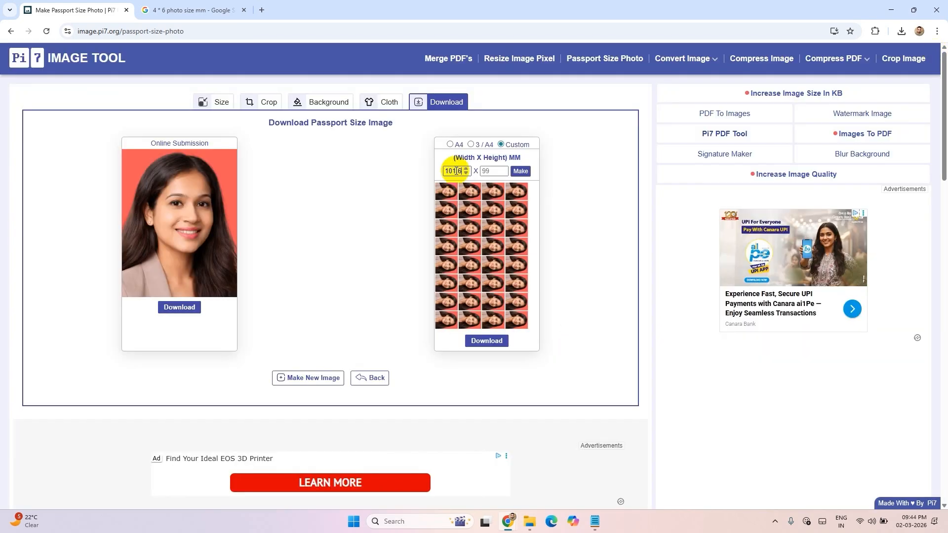
left_click(498, 171)
type("152.4")
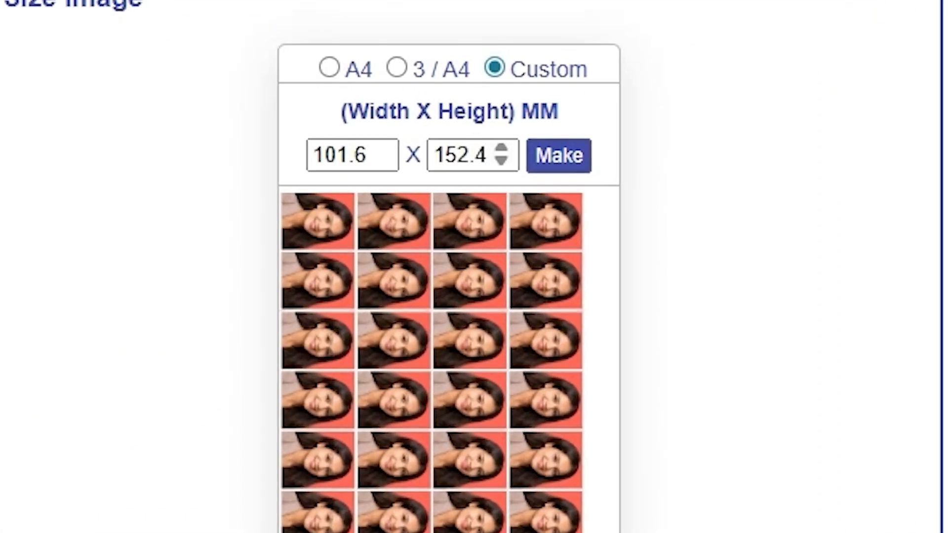
left_click(538, 170)
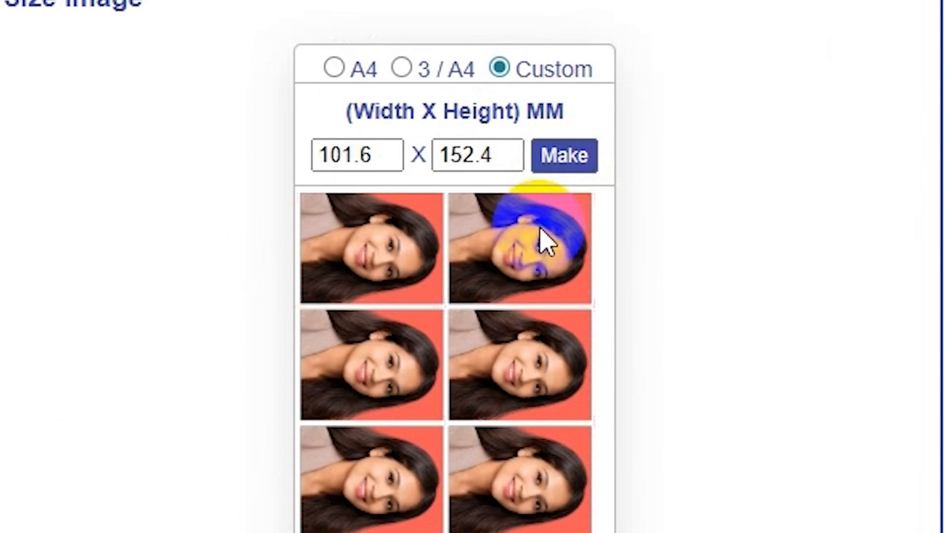